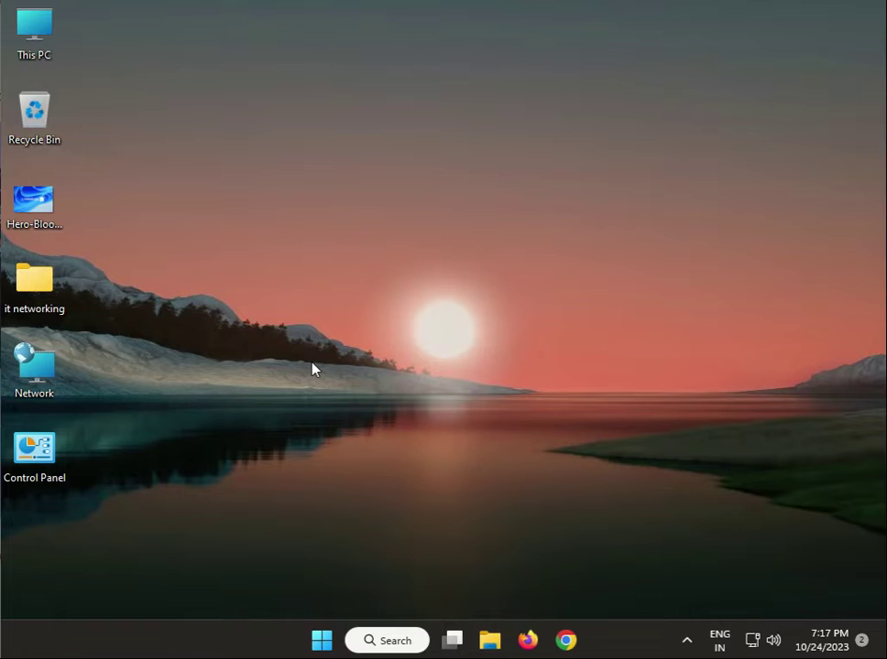
# - Find and open the On-Screen Keyboard app
pyautogui.click(319, 642)
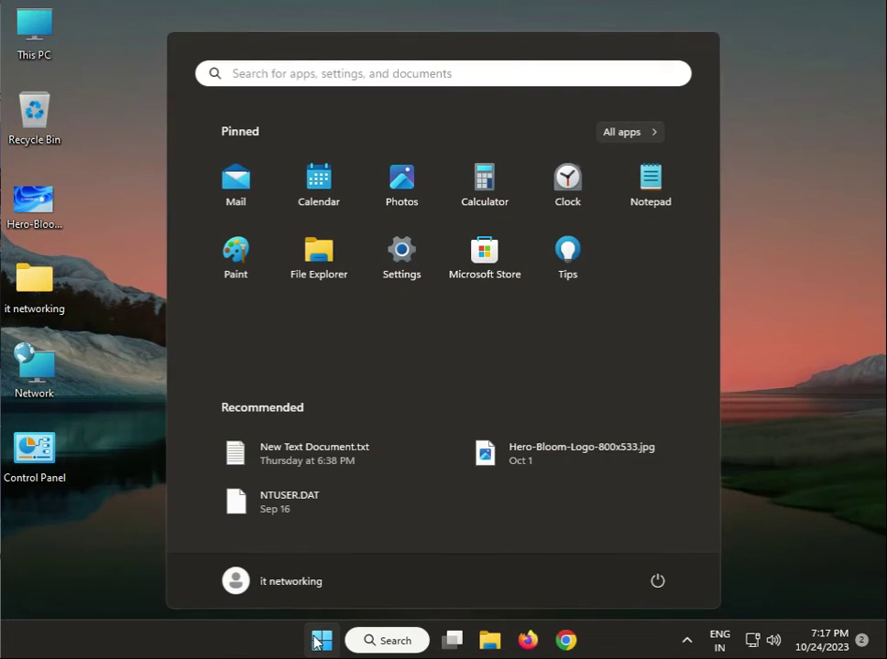
pyautogui.write('keybo')
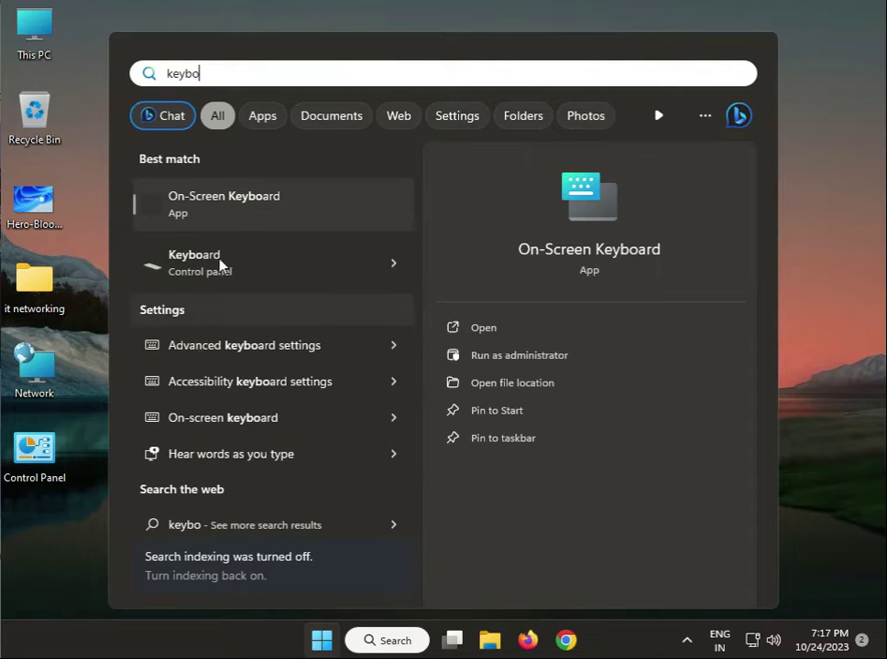
pyautogui.click(250, 212)
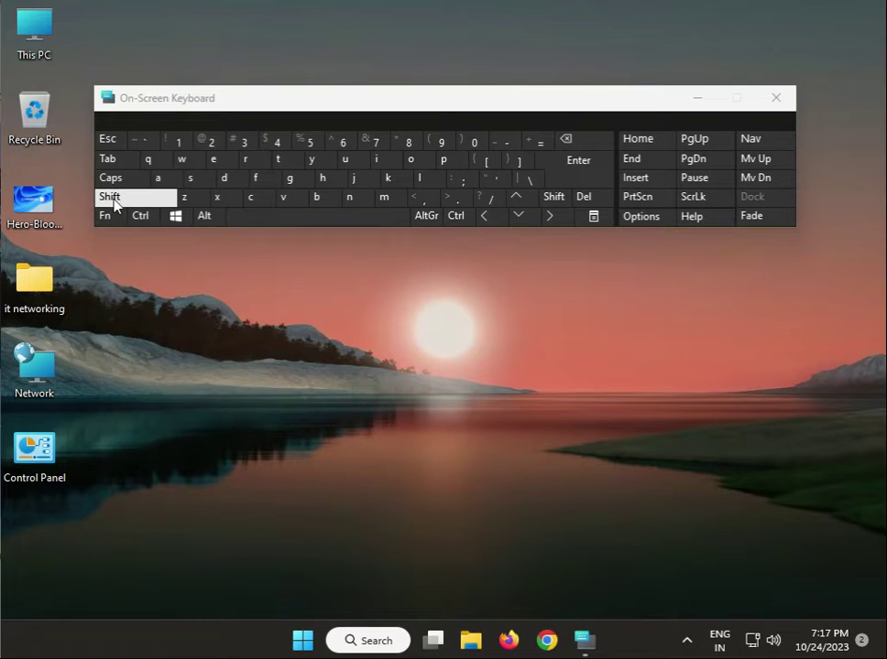
# - Use the On-Screen Keyboard to launch Task Manager with the Ctrl+Shift+Esc combination, and close the keyboard
pyautogui.click(136, 216)
pyautogui.click(123, 198)
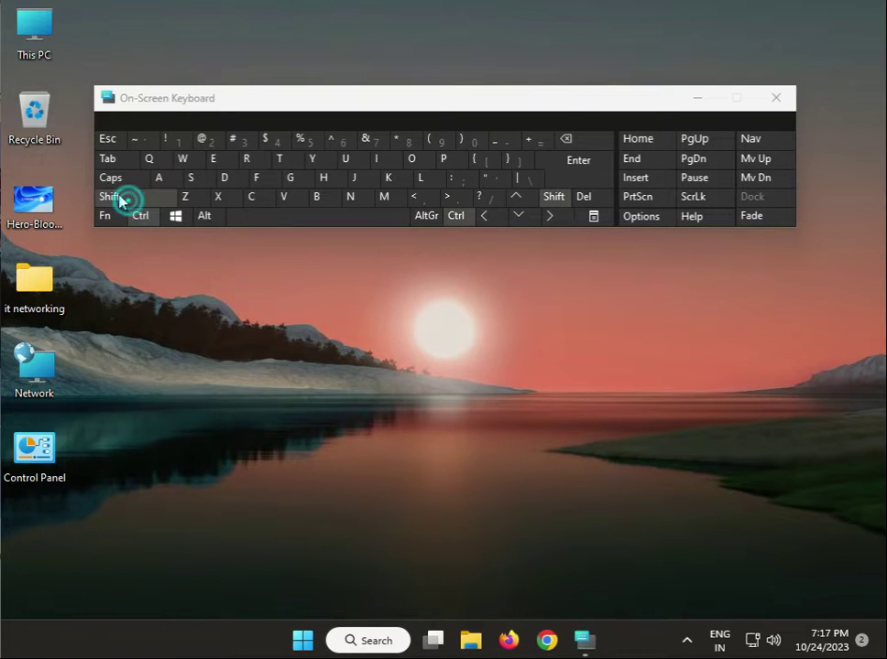
pyautogui.click(109, 141)
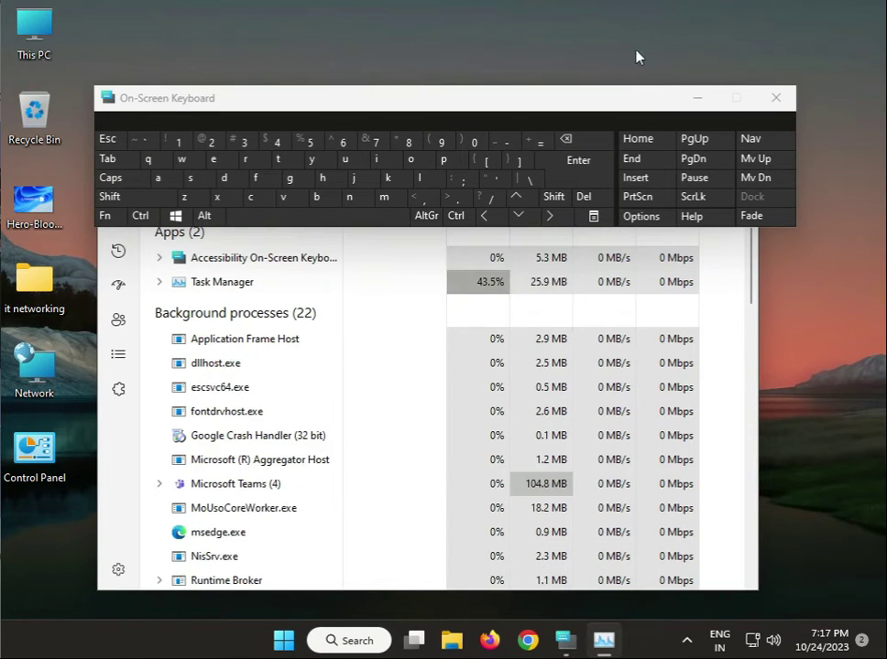
pyautogui.click(776, 98)
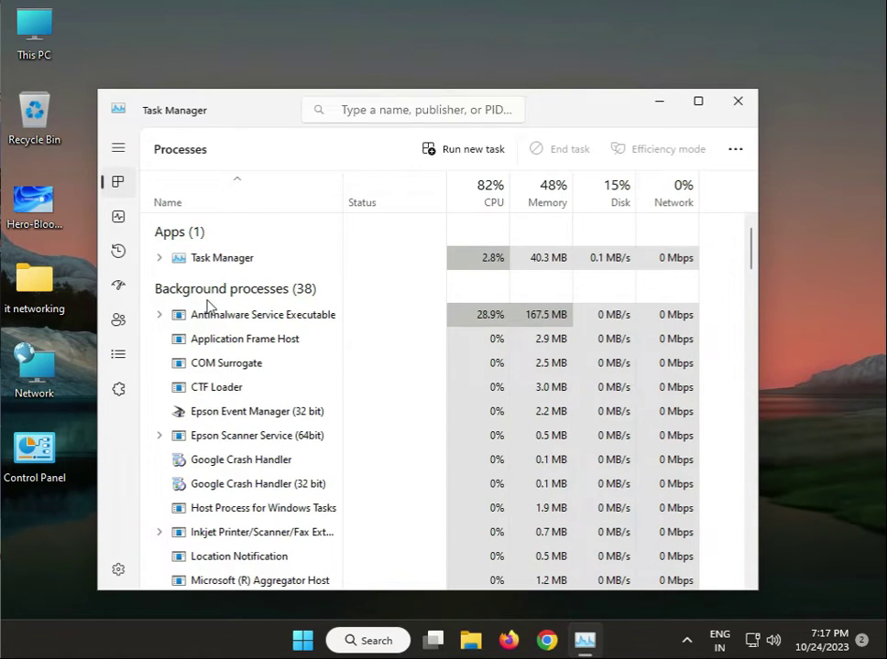
# - Find the Windows Explorer process in Task Manager, show its available actions, and close Task Manager
pyautogui.scroll(-5, 218, 371)
pyautogui.scroll(-10, 220, 378)
pyautogui.scroll(-14, 220, 378)
pyautogui.scroll(-15, 219, 377)
pyautogui.scroll(-12, 220, 378)
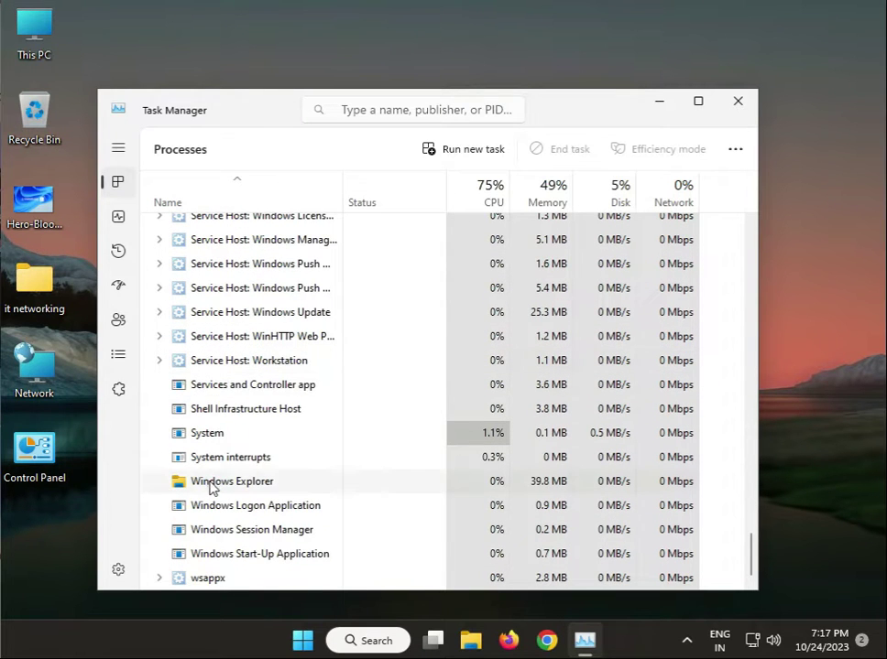
pyautogui.click(210, 485)
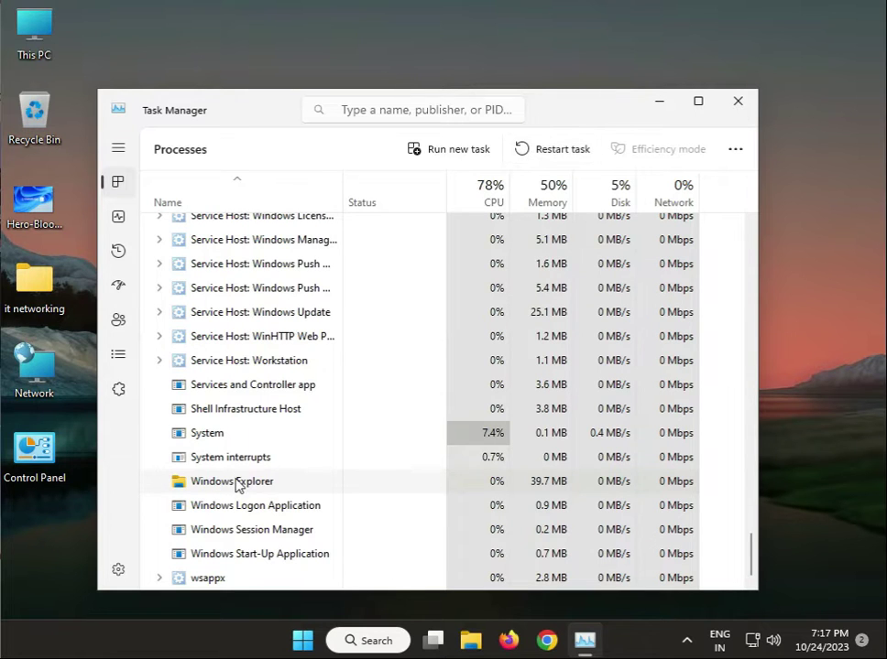
pyautogui.rightClick(237, 484)
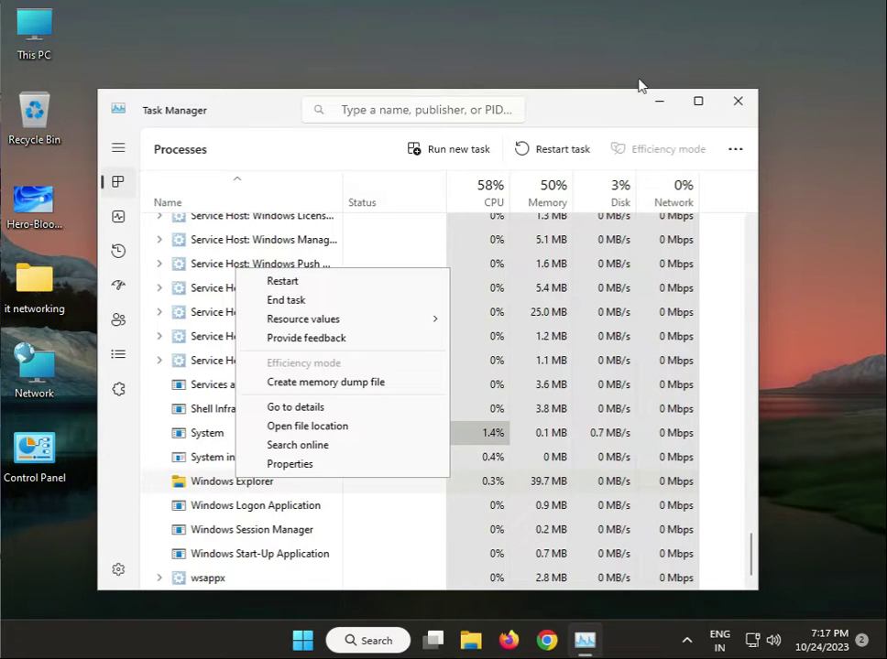
pyautogui.click(737, 99)
pyautogui.click(737, 99)
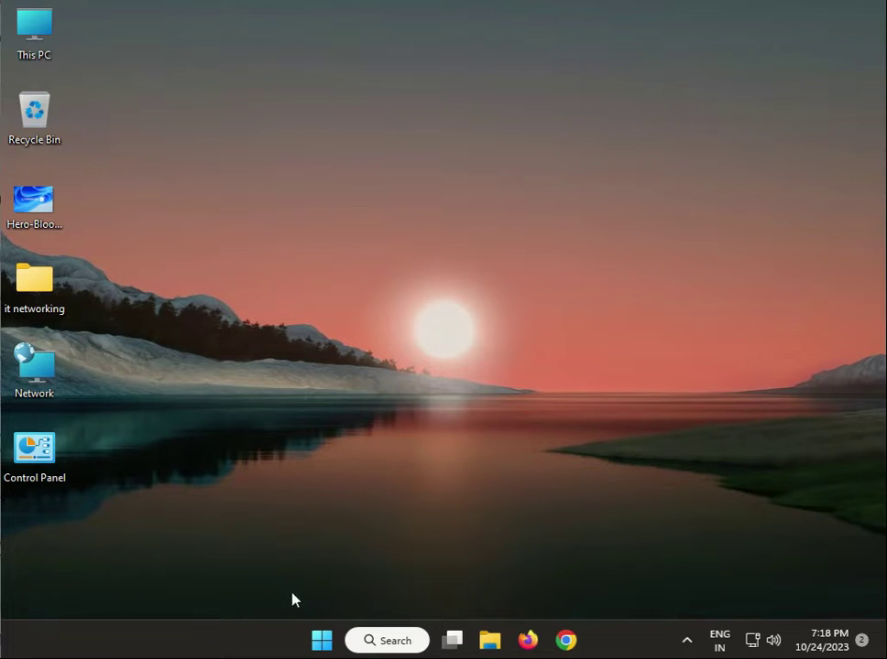
# - Search for cmd and open Command Prompt as administrator
pyautogui.click(322, 641)
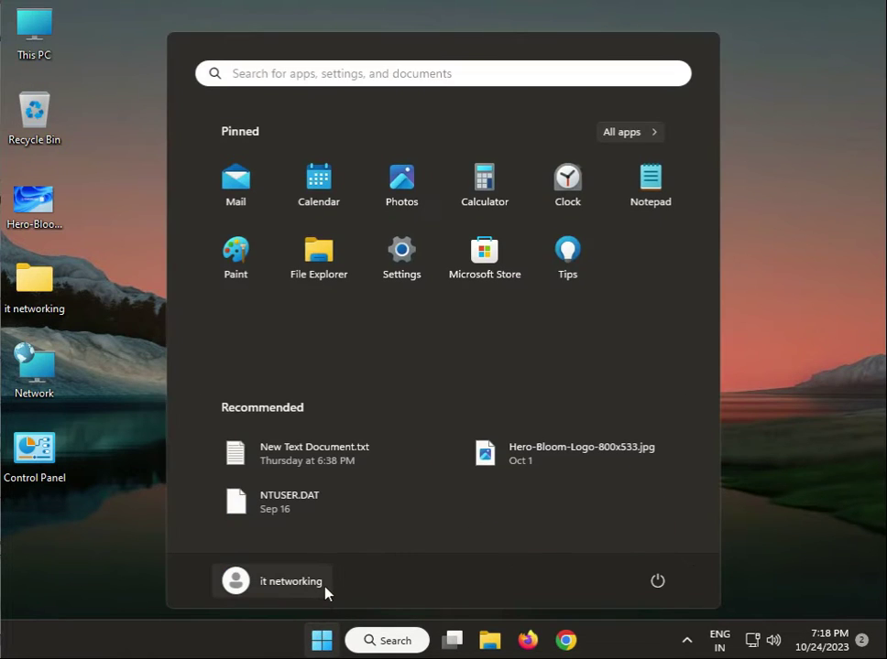
pyautogui.write('cmd')
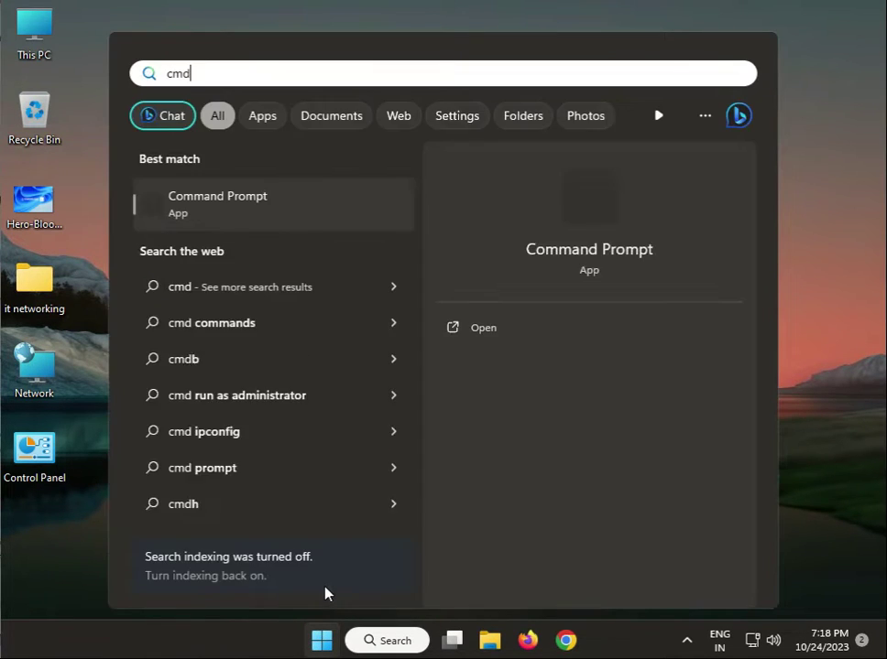
pyautogui.rightClick(267, 228)
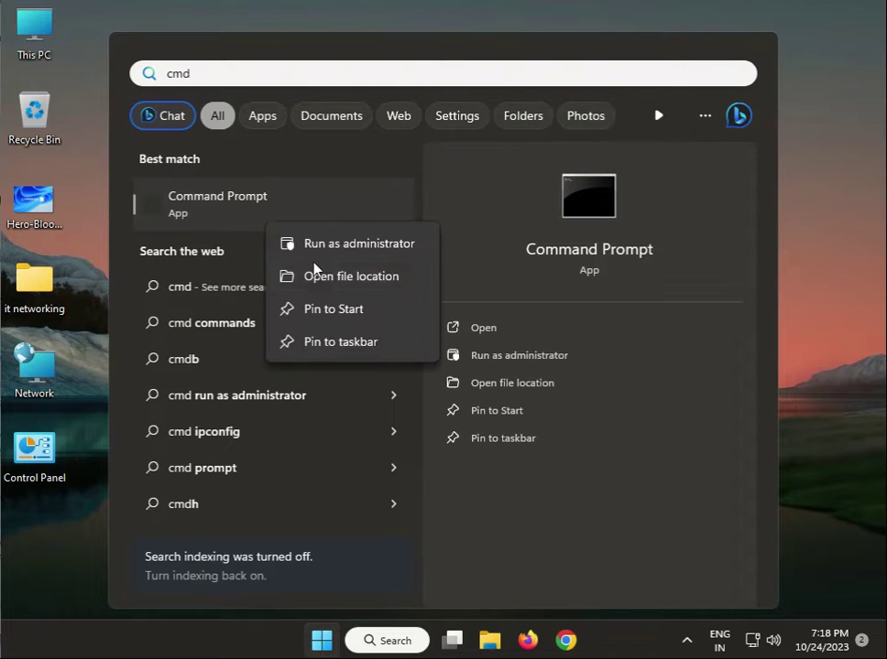
pyautogui.click(6, 409)
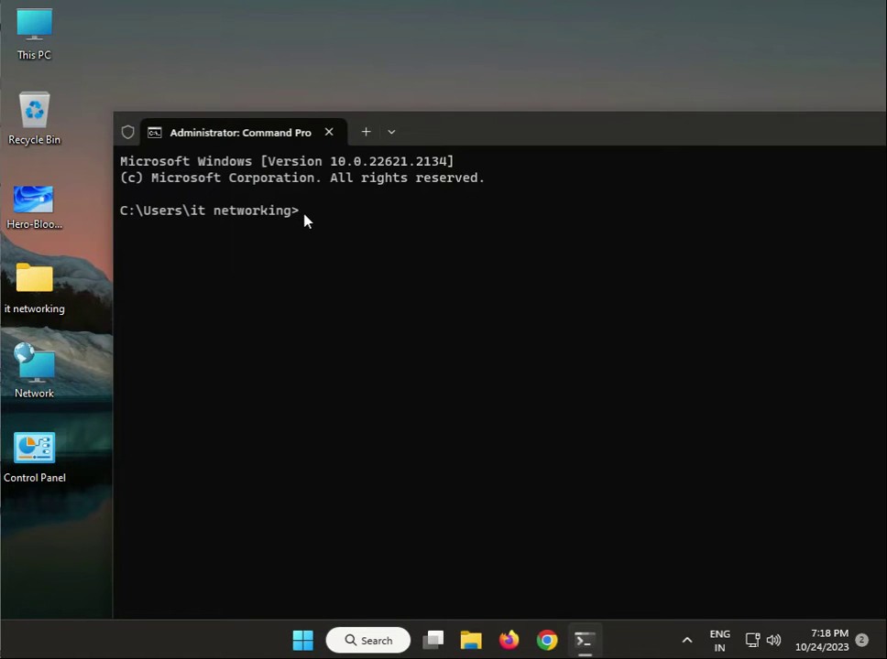
# - Run the command msdt.exe -id DeviceDiagnostic to launch the Hardware and Devices troubleshooter
pyautogui.write('msdt.exe -od')
pyautogui.press('BackSpace')
pyautogui.press('BackSpace')
pyautogui.press('BackSpace')
pyautogui.write('-id')
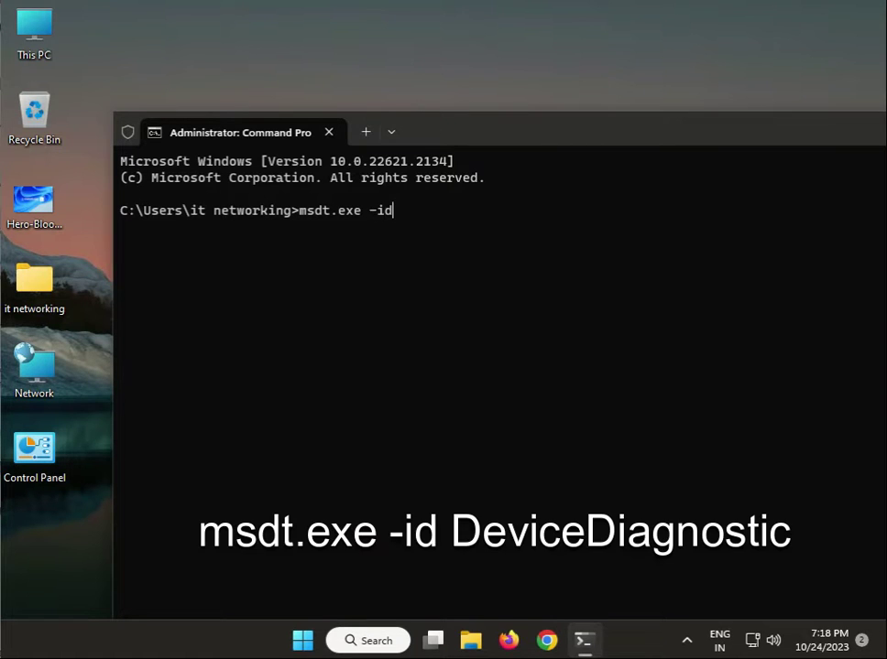
pyautogui.write(' DiviceDiagn')
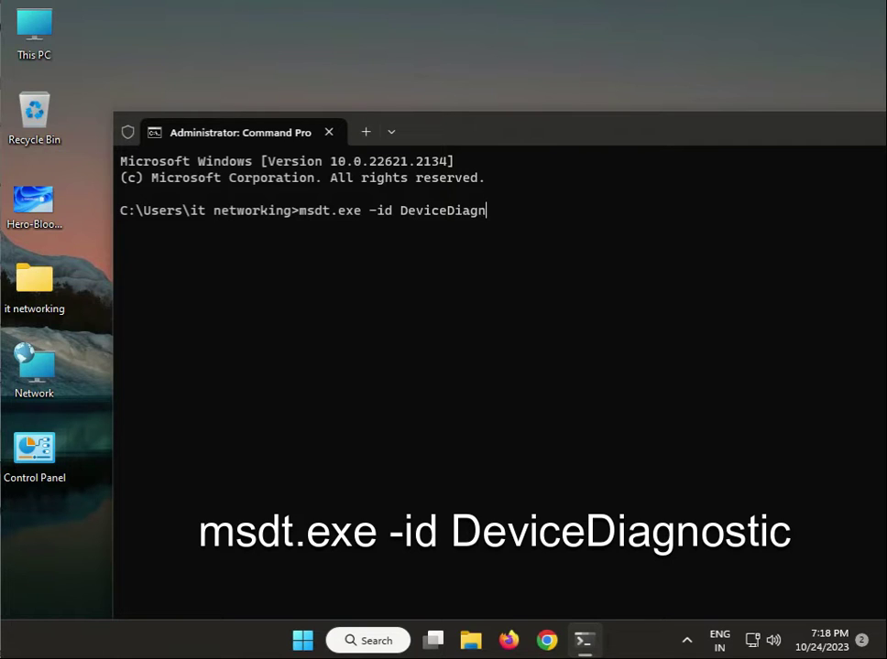
pyautogui.write('ostic')
pyautogui.press('Return')
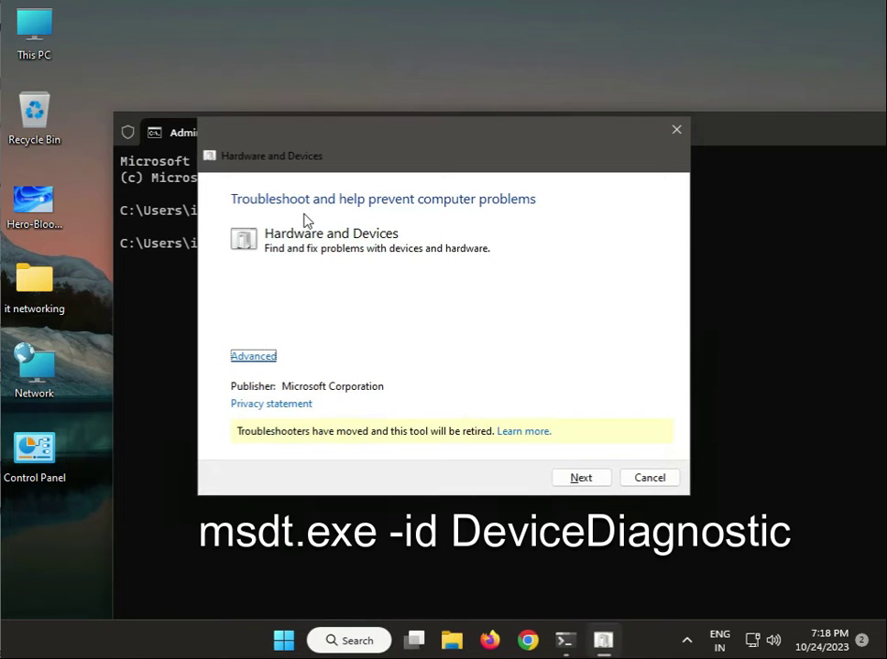
# - Run the Hardware and Devices detection, cancel at the device selection, and close Command Prompt
pyautogui.click(582, 480)
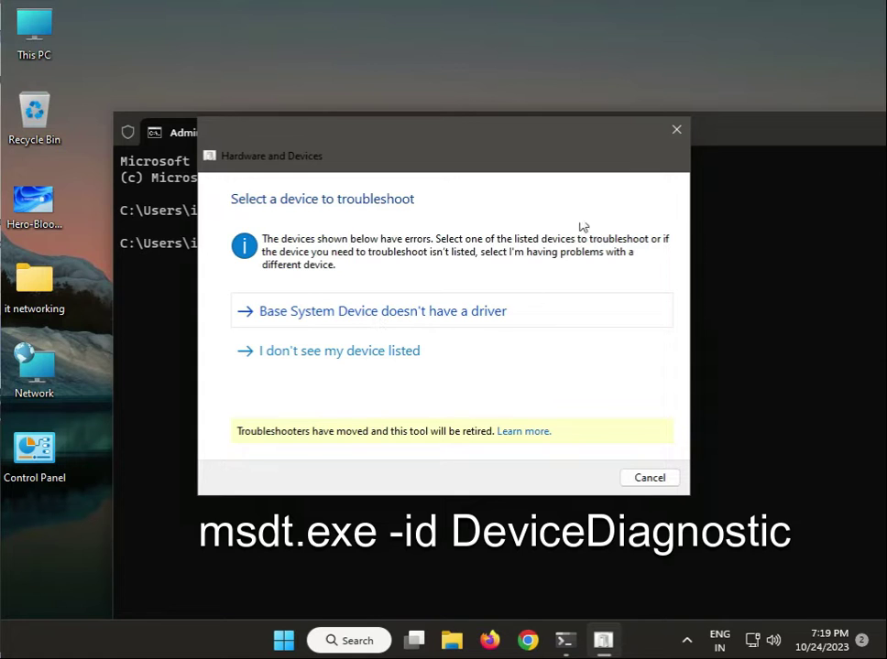
pyautogui.click(643, 487)
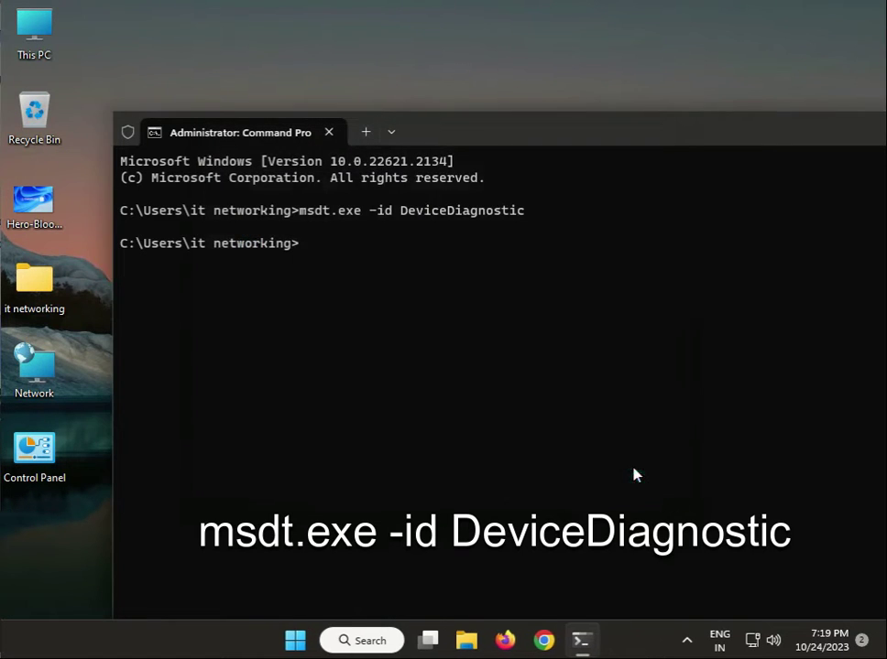
pyautogui.moveTo(851, 131); pyautogui.dragTo(820, 122)
pyautogui.click(834, 111)
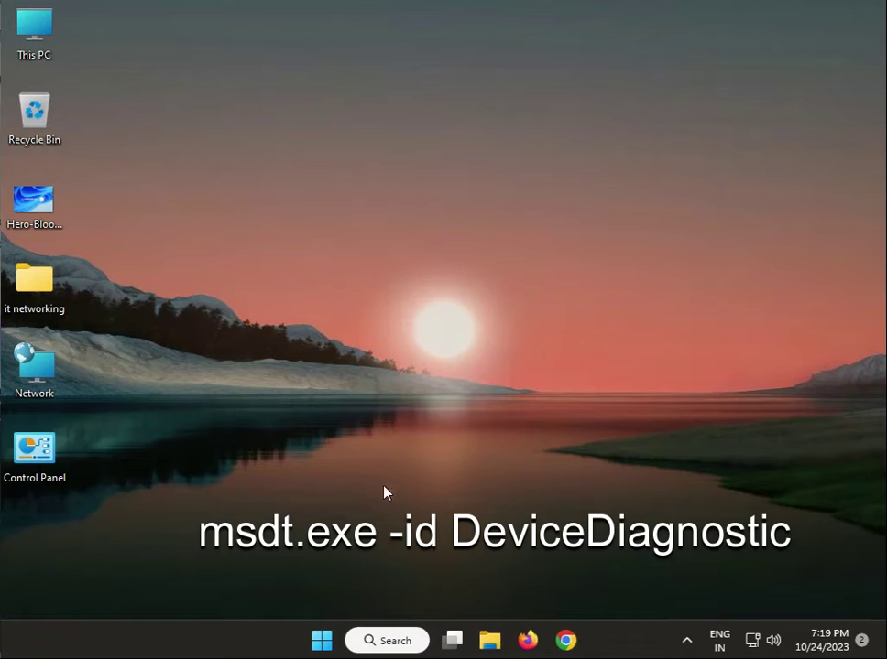
# - Open Device Manager and search automatically for updated drivers for the HID-compliant mouse
pyautogui.rightClick(321, 640)
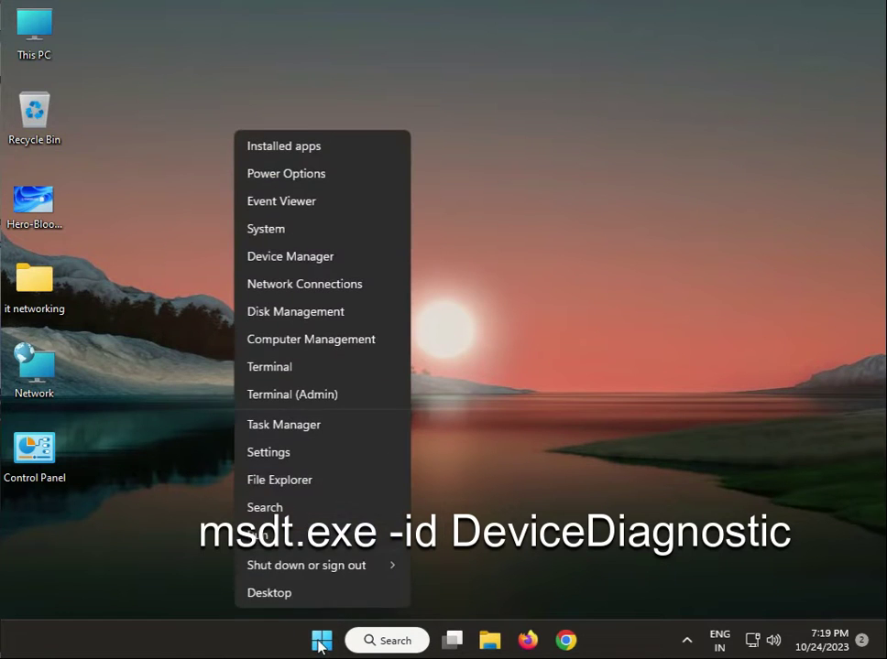
pyautogui.click(312, 260)
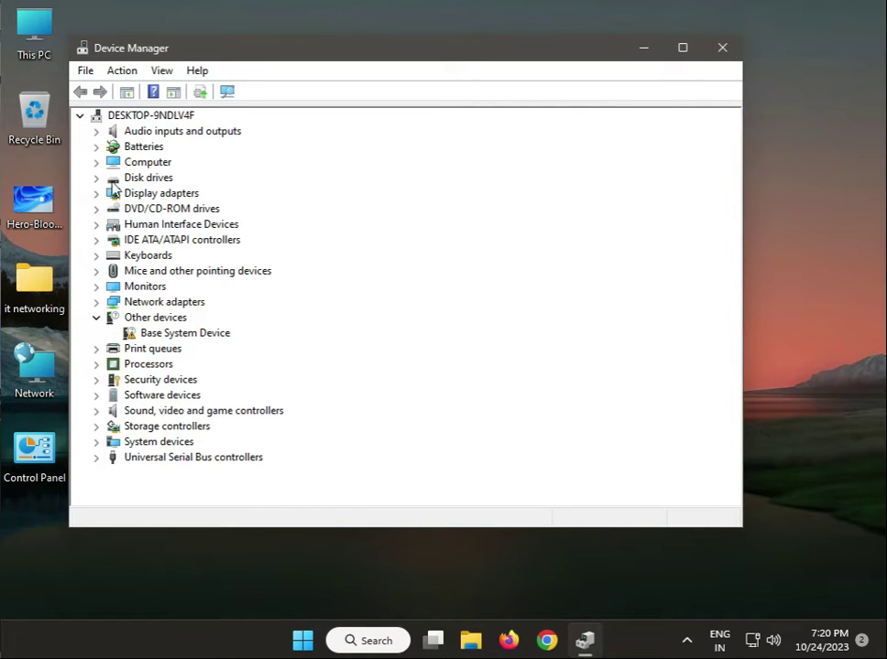
pyautogui.click(96, 271)
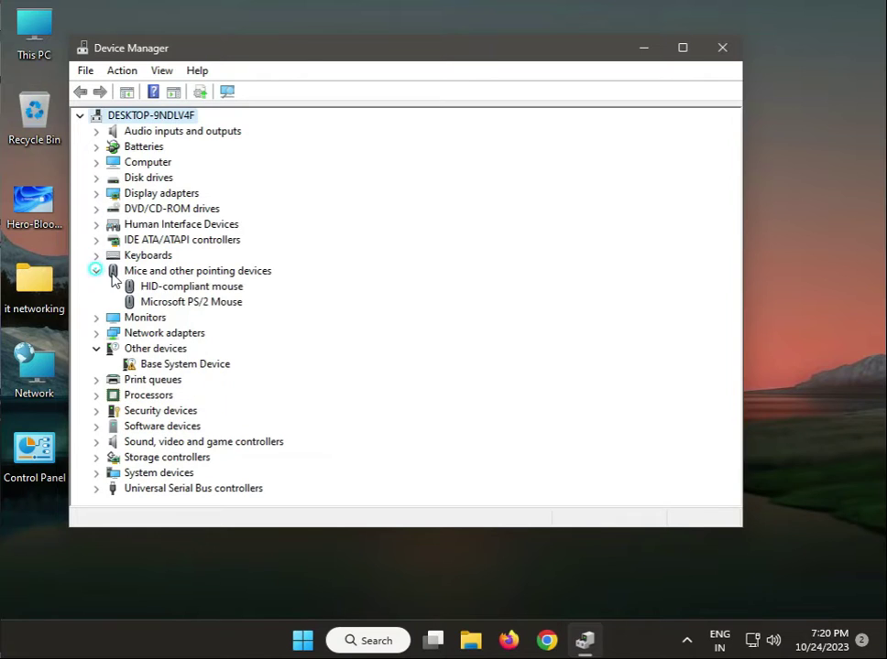
pyautogui.rightClick(220, 289)
pyautogui.click(245, 301)
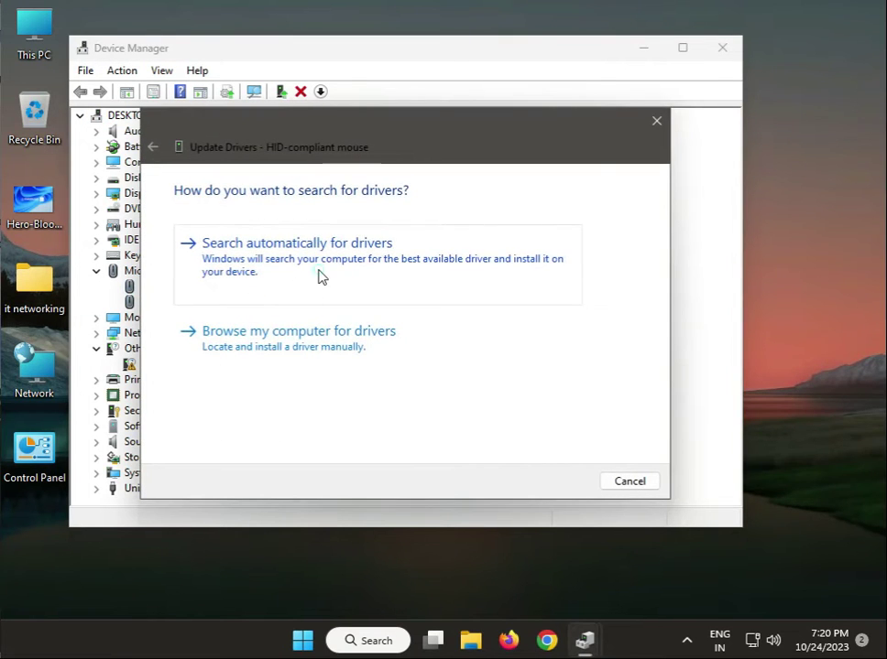
pyautogui.click(319, 273)
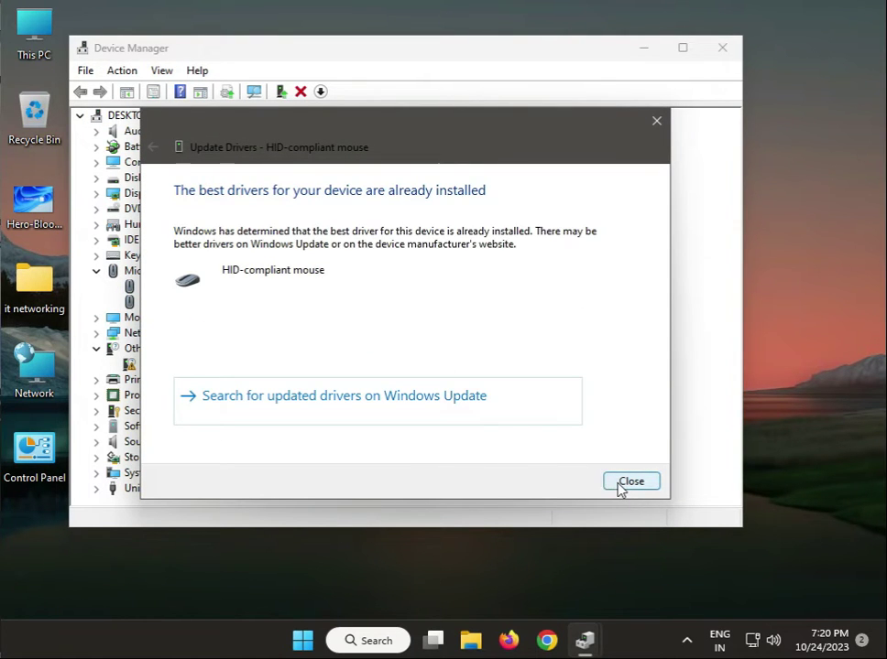
pyautogui.click(621, 487)
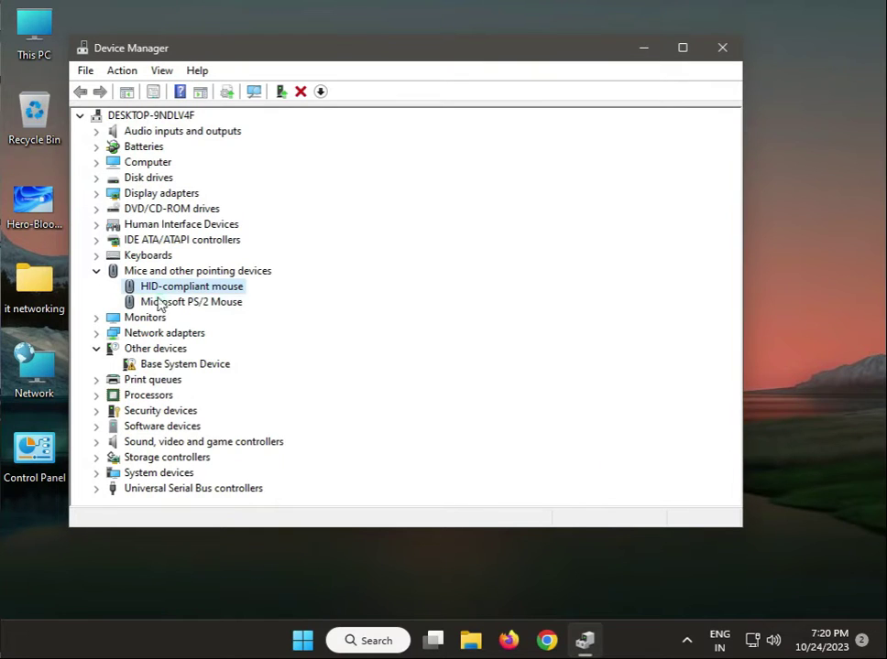
# - Search automatically for updated drivers for the Microsoft PS/2 Mouse
pyautogui.click(165, 304)
pyautogui.rightClick(165, 304)
pyautogui.click(216, 312)
pyautogui.click(322, 277)
pyautogui.click(619, 482)
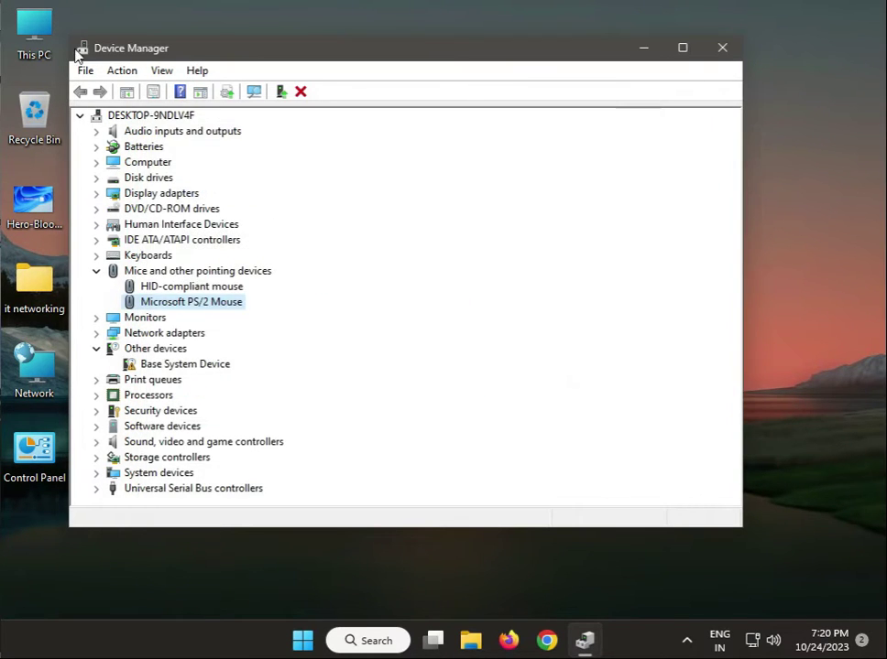
# - Scan for hardware changes and close Device Manager
pyautogui.click(253, 93)
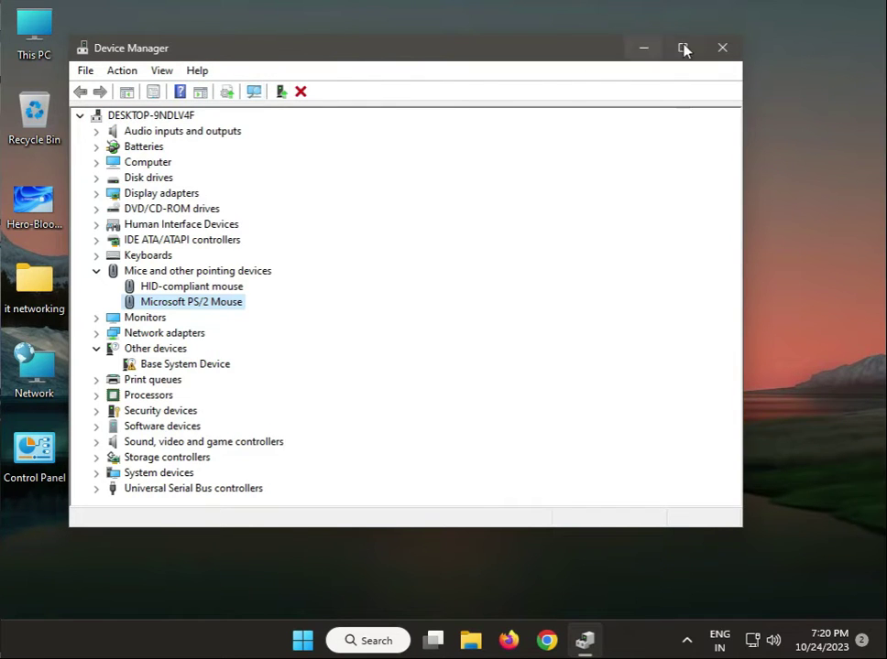
pyautogui.click(720, 49)
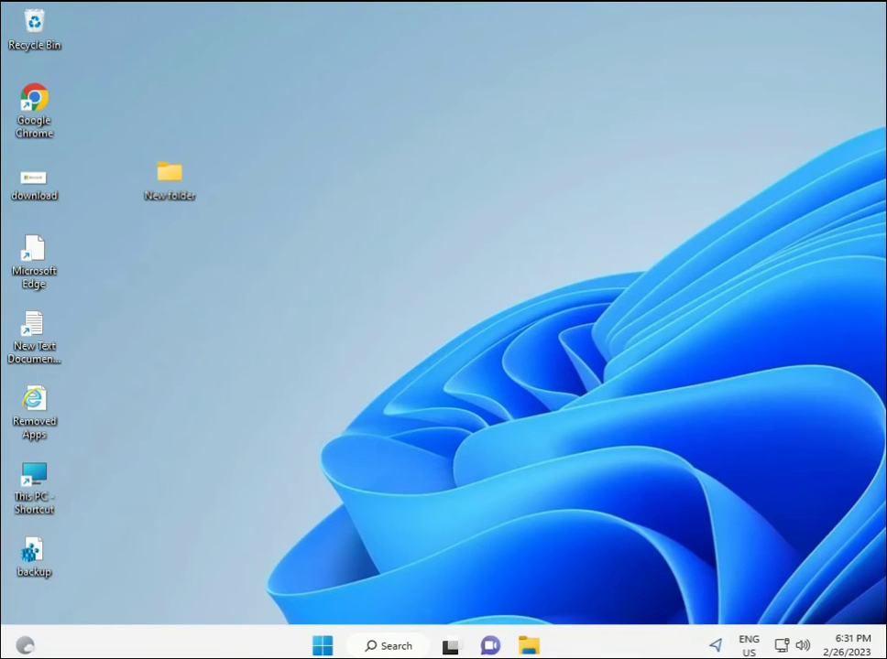
# - Search for cmd, open Command Prompt with administrator rights, and allow it to make changes to the device
pyautogui.click(322, 647)
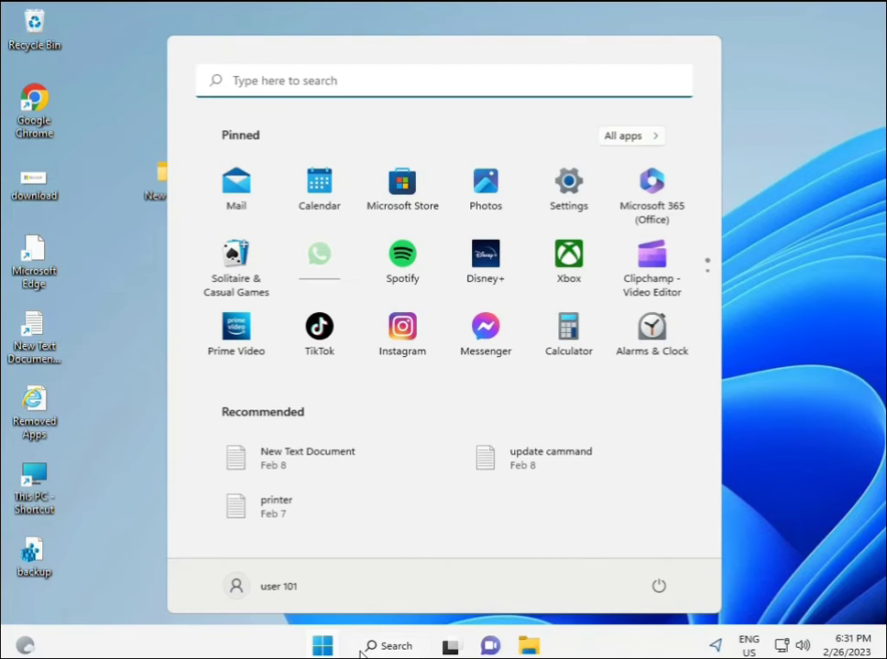
pyautogui.click(363, 649)
pyautogui.write('cmd')
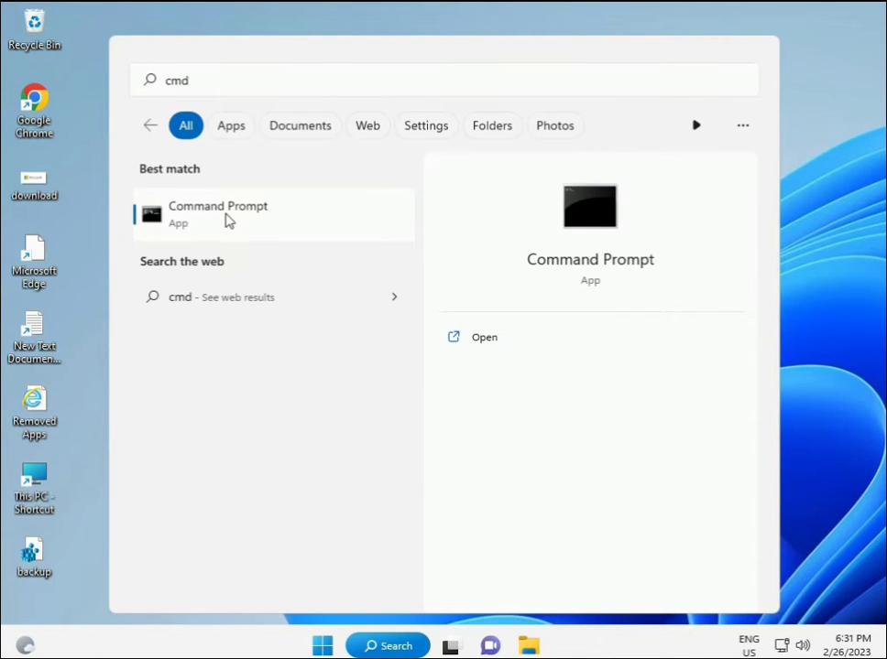
pyautogui.rightClick(228, 220)
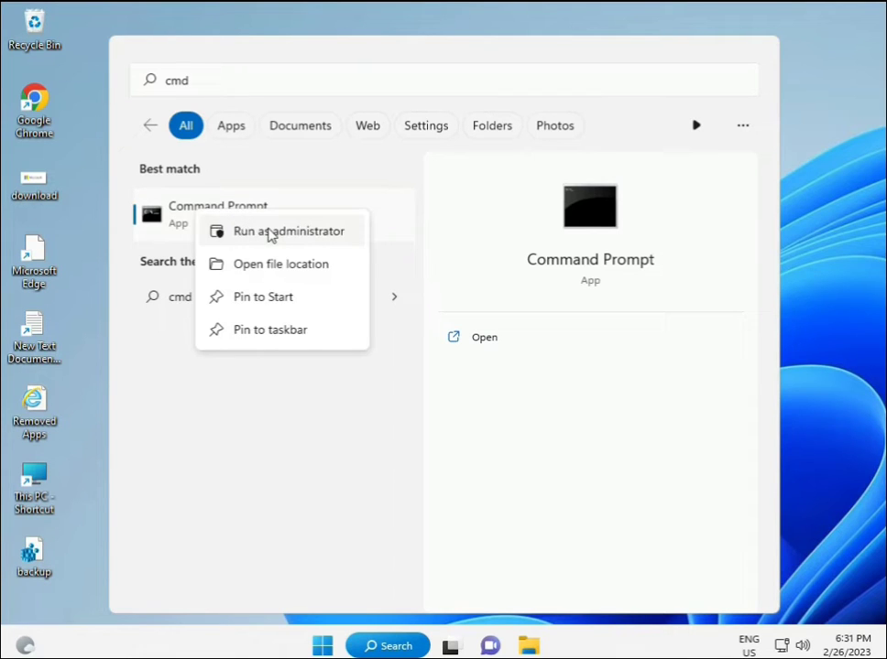
pyautogui.press('Escape')
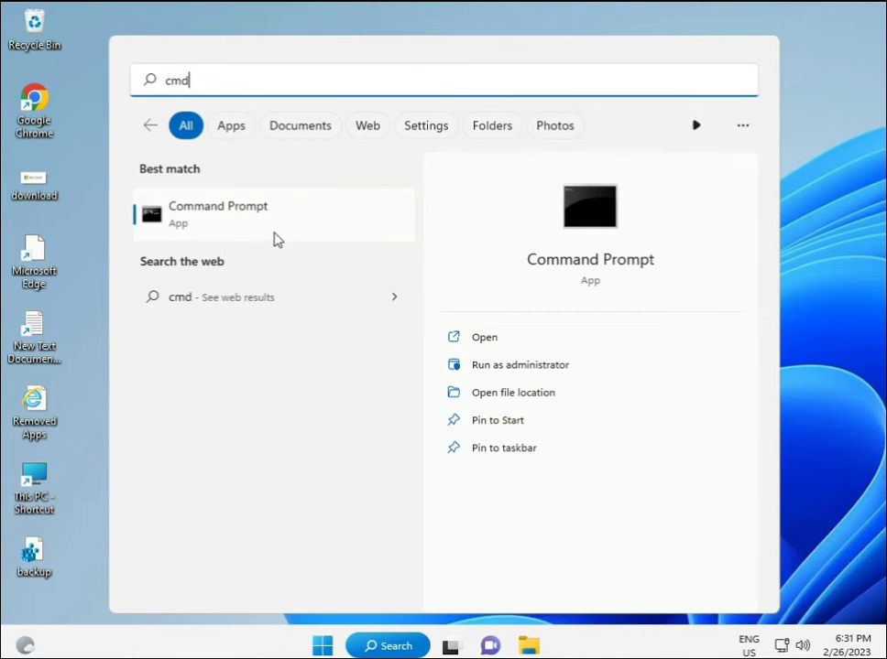
pyautogui.hotkey('ctrl', 'shift', 'Return')
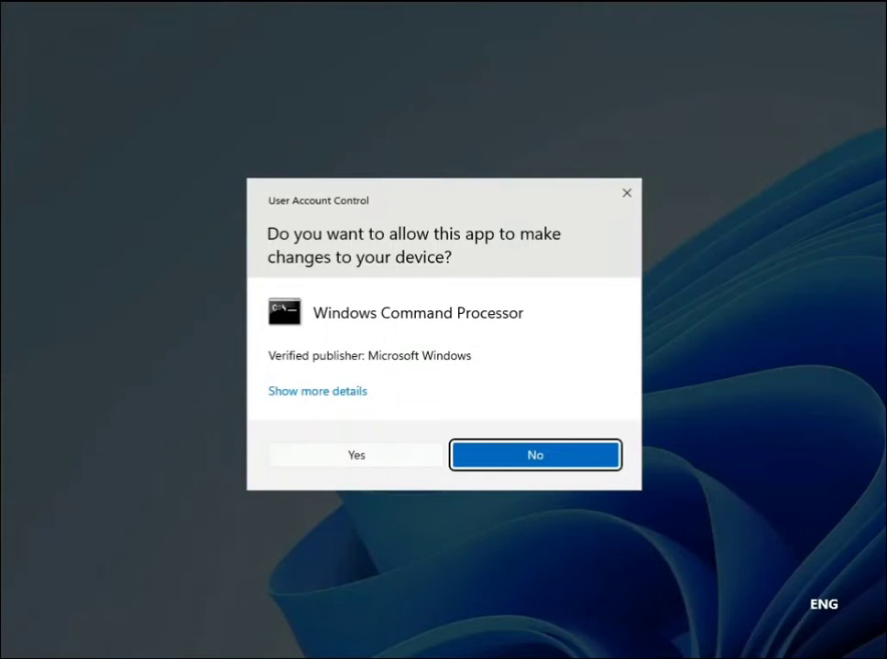
pyautogui.click(367, 458)
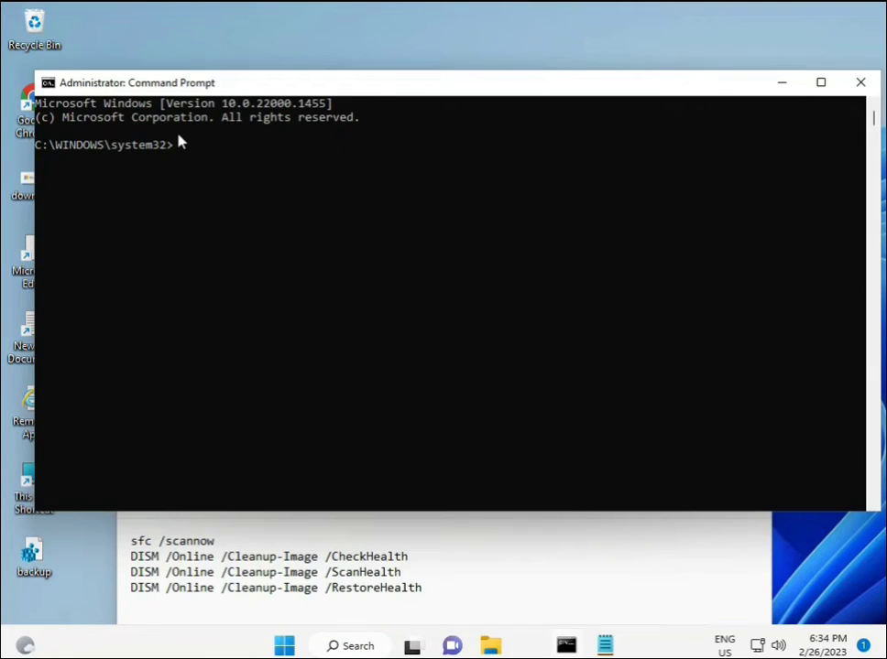
# - Run the system file check command sfc /scannow
pyautogui.click(180, 145)
pyautogui.write('sca')
pyautogui.press('BackSpace')
pyautogui.press('BackSpace')
pyautogui.press('BackSpace')
pyautogui.write('sfc /scannow')
pyautogui.press('Return')
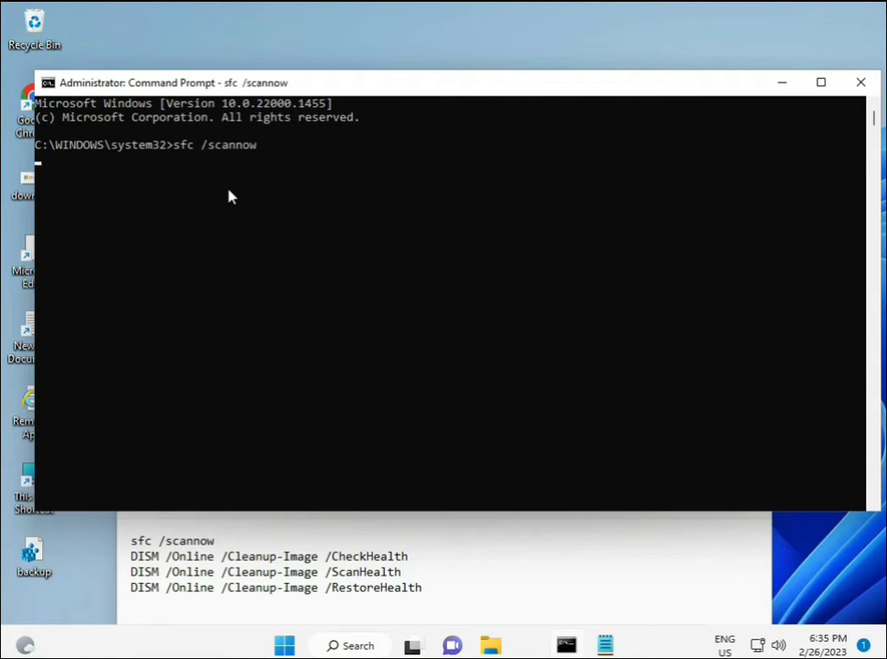